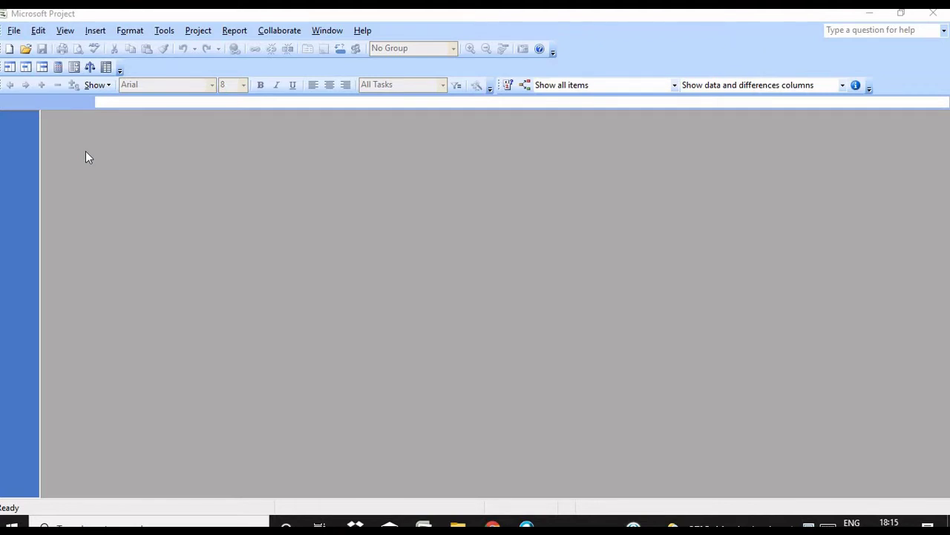
Create a new blank project from the File > New task pane.
left_click(15, 34)
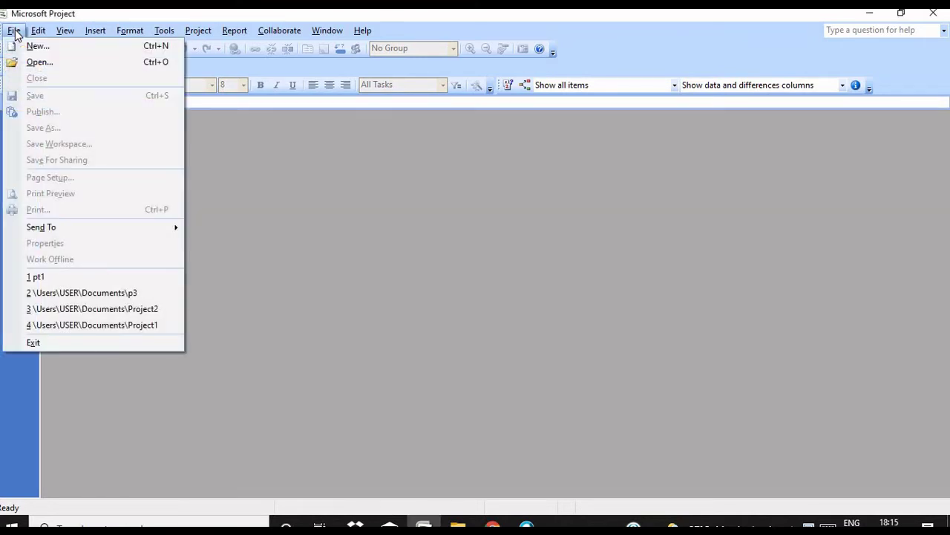
left_click(38, 46)
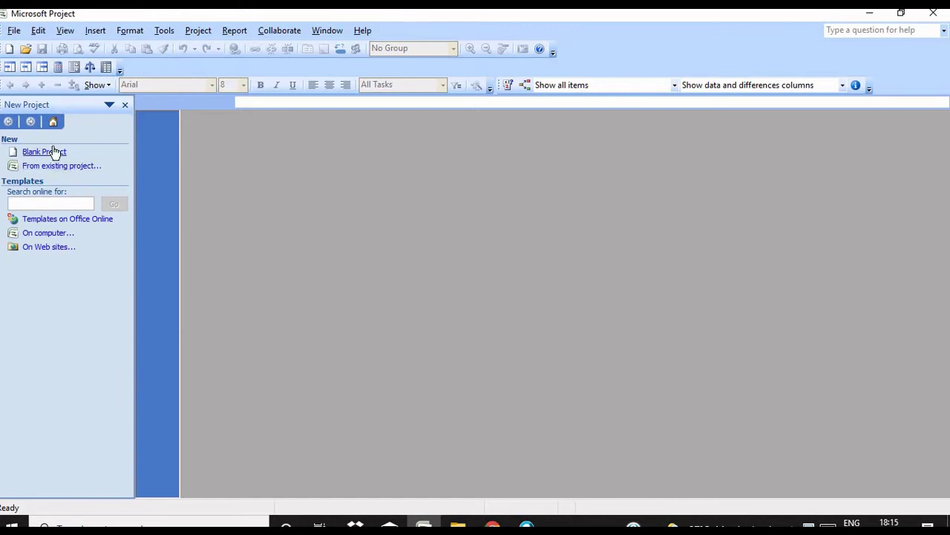
left_click(52, 152)
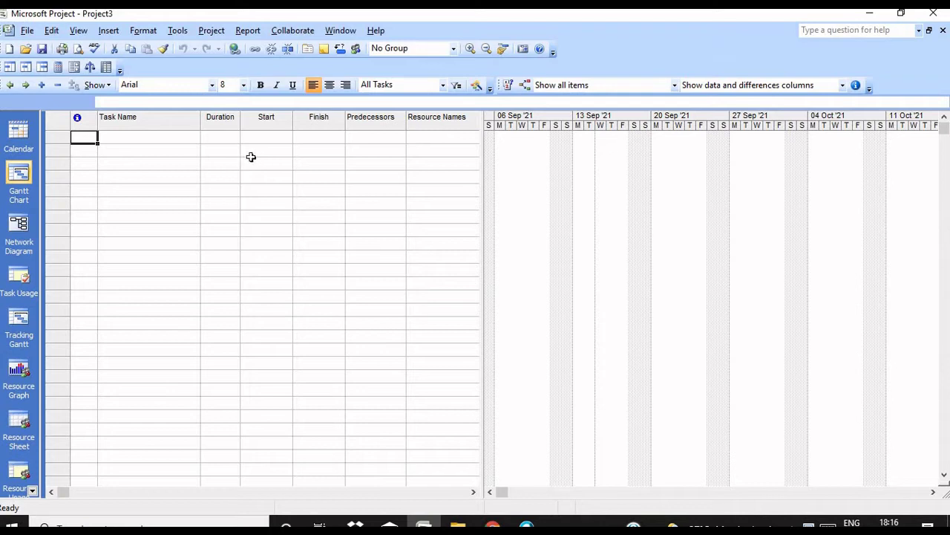
left_click(178, 33)
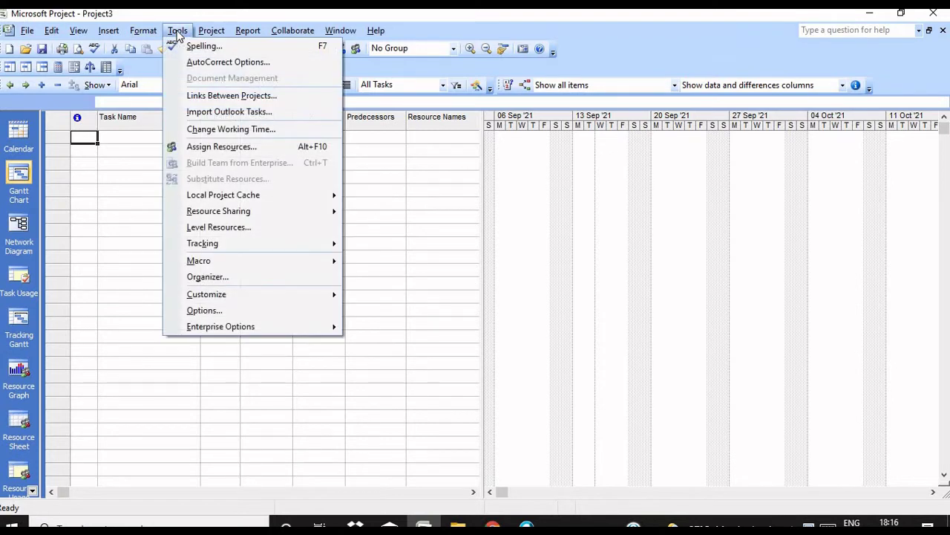
left_click(208, 132)
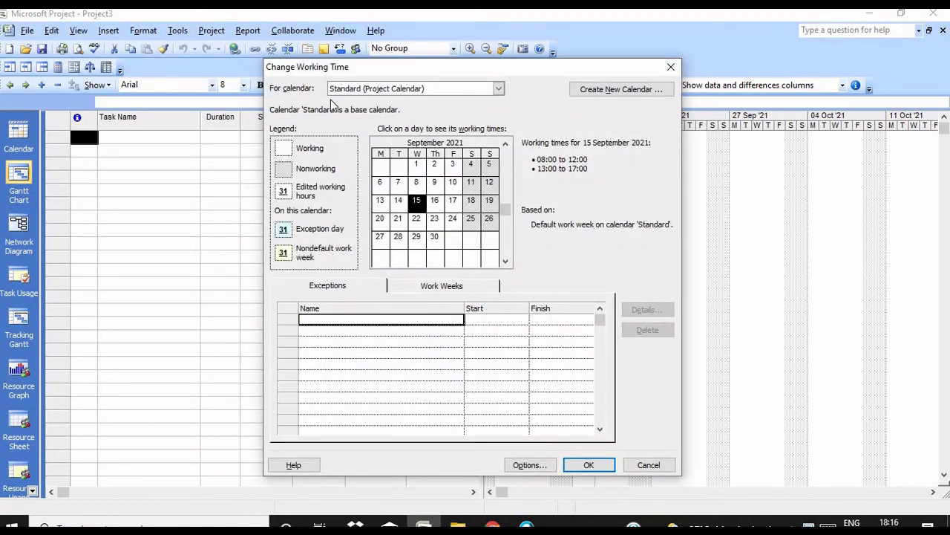
left_click(500, 90)
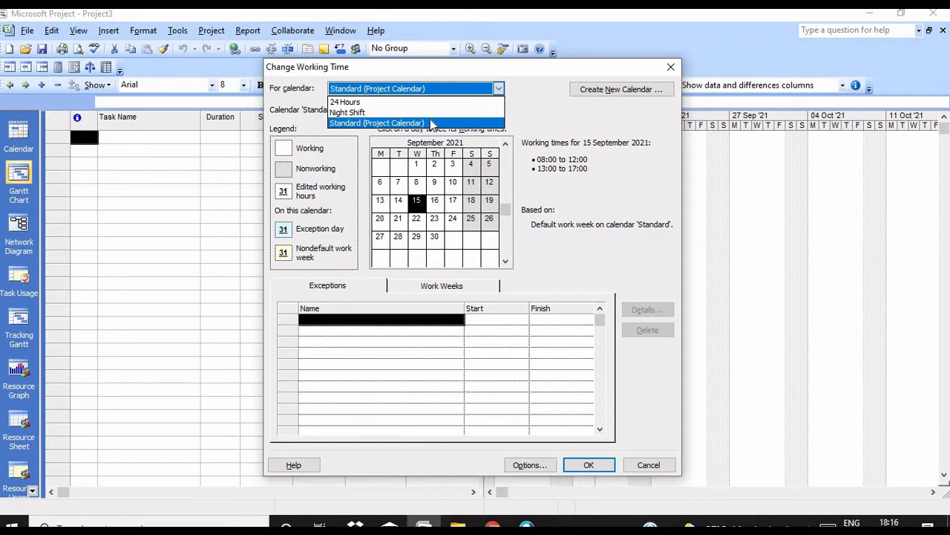
left_click(431, 123)
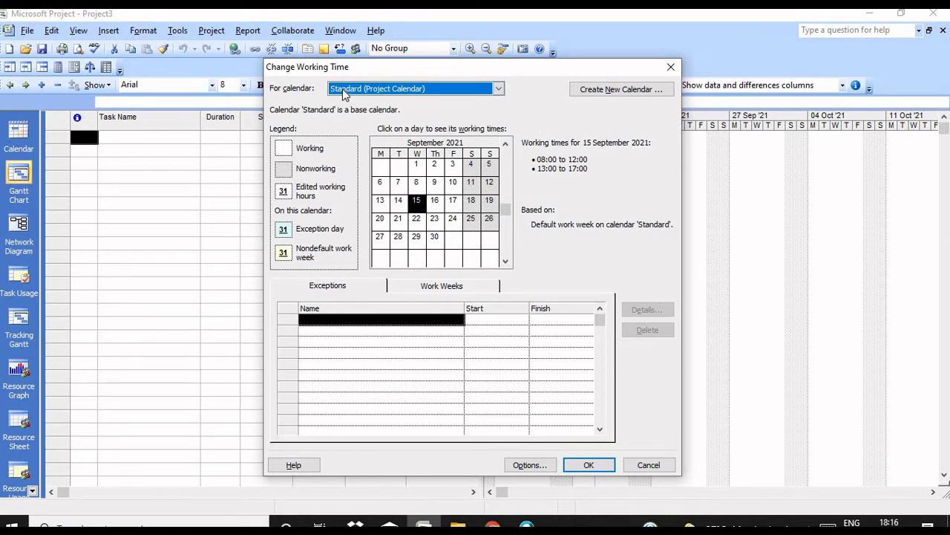
left_click(499, 89)
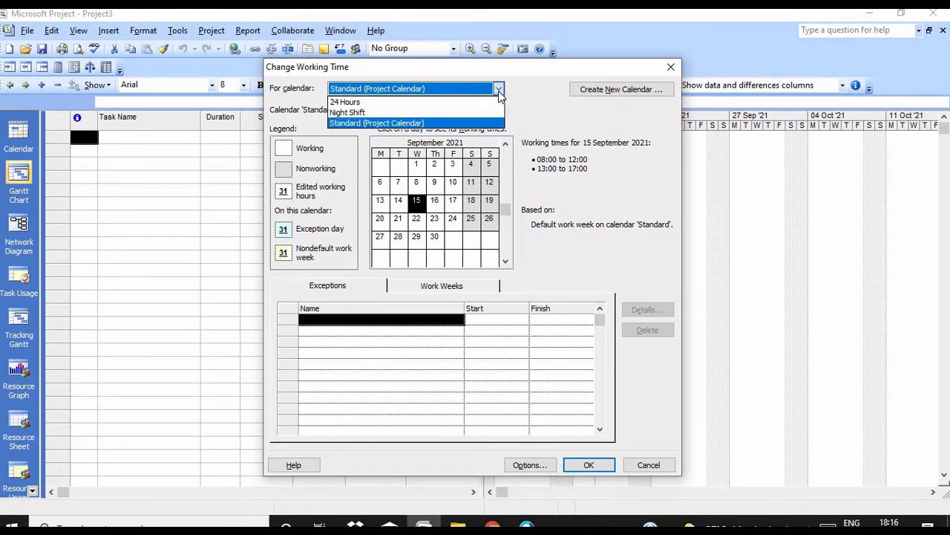
left_click(499, 89)
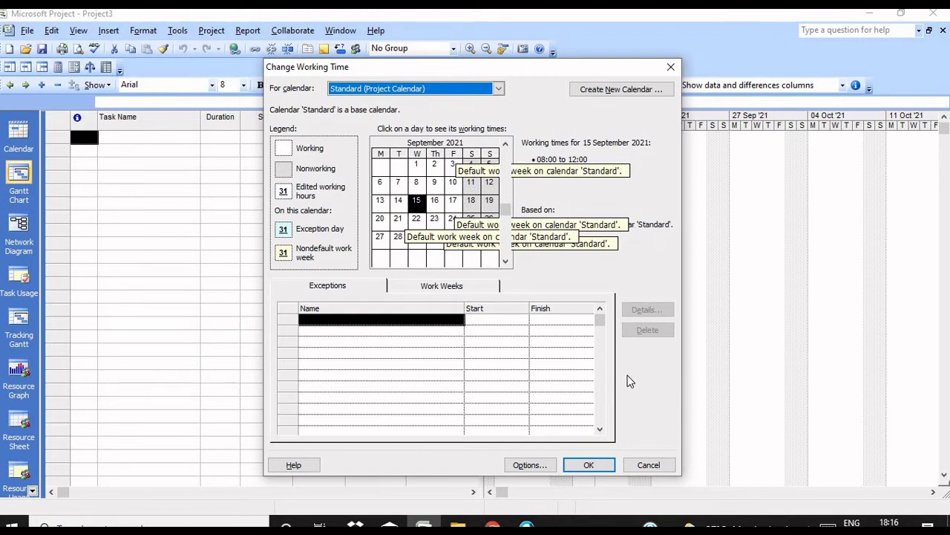
left_click(629, 466)
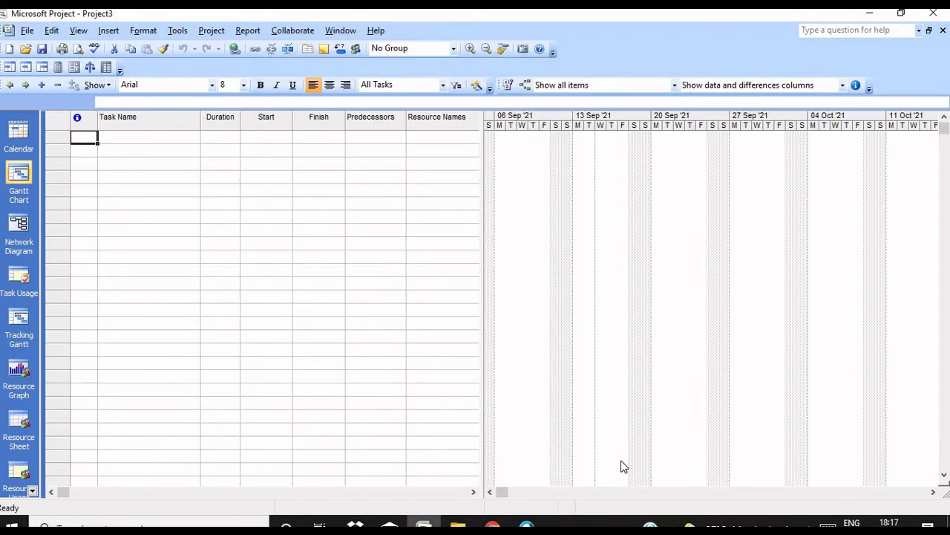
Create a new base calendar named 'Calendar 1' from scratch, not copied from Standard.
left_click(178, 31)
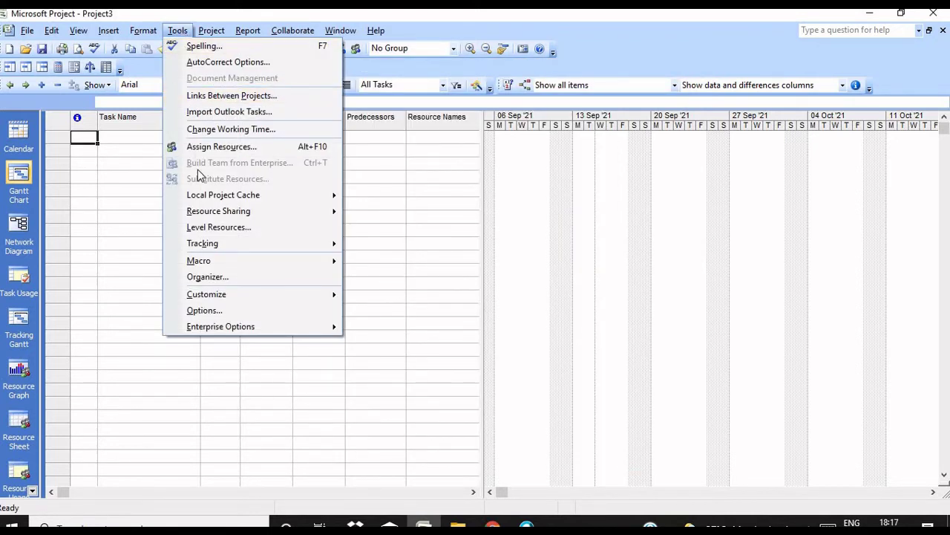
left_click(249, 132)
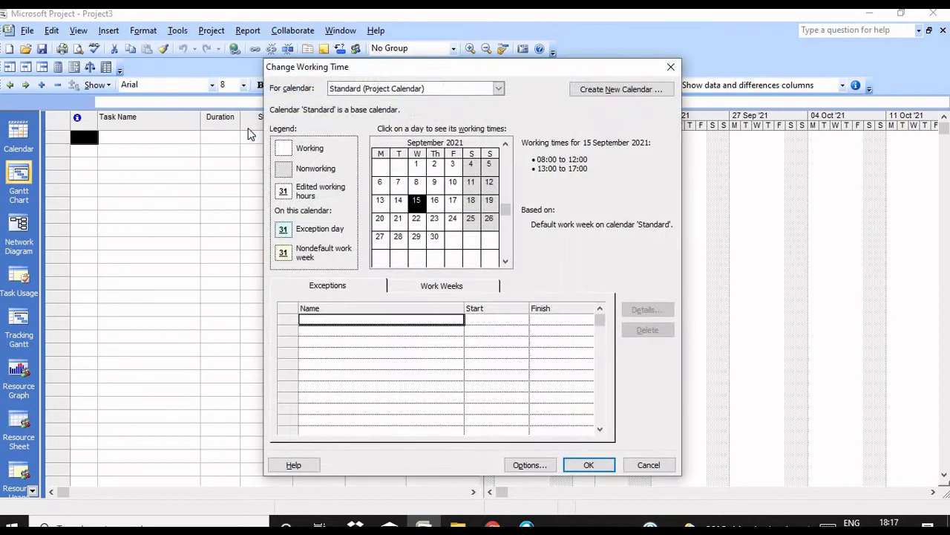
left_click(600, 90)
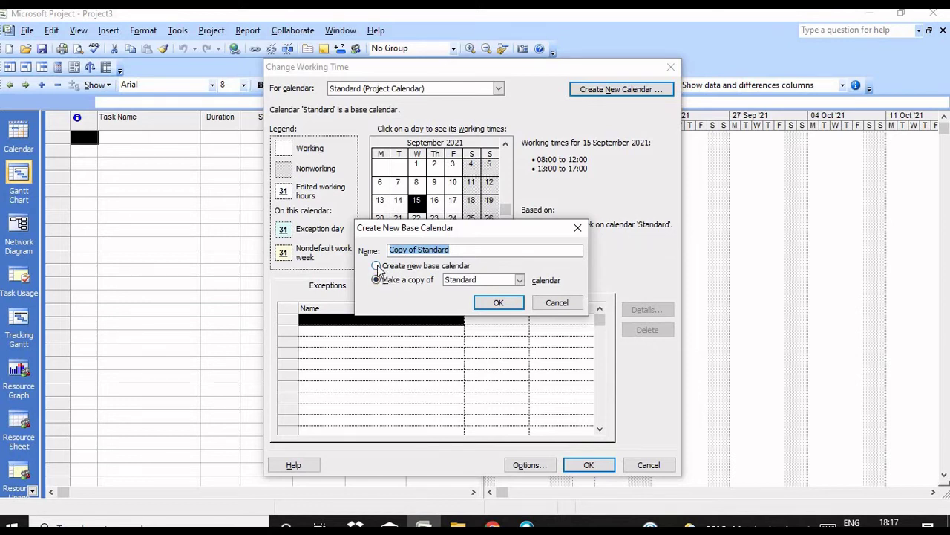
left_click(377, 266)
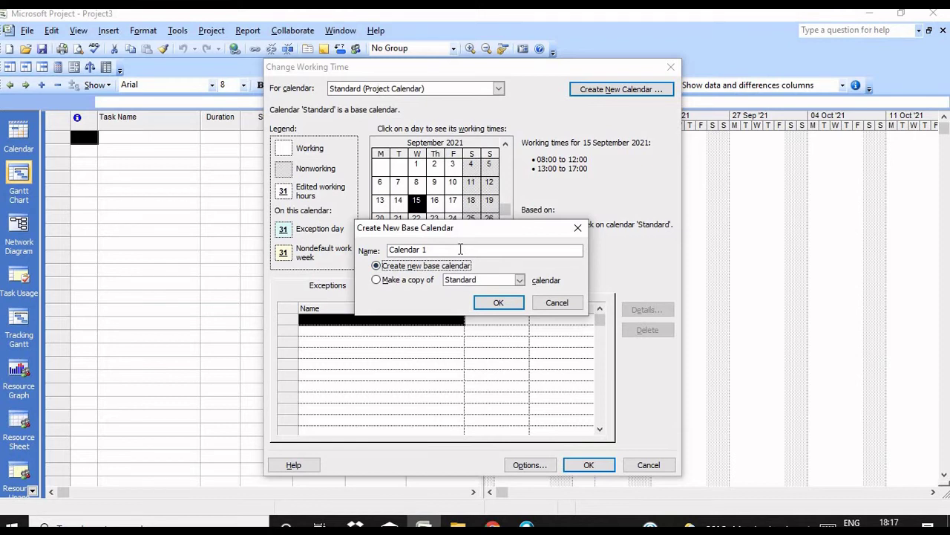
left_click(499, 303)
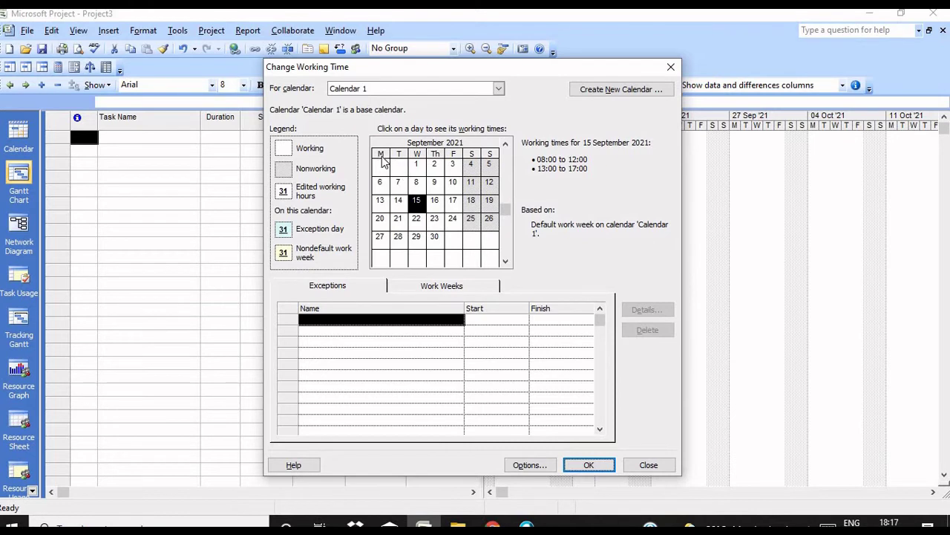
Make Monday through Saturday working days in Calendar 1's default work week, then open calendar Options.
left_click(444, 287)
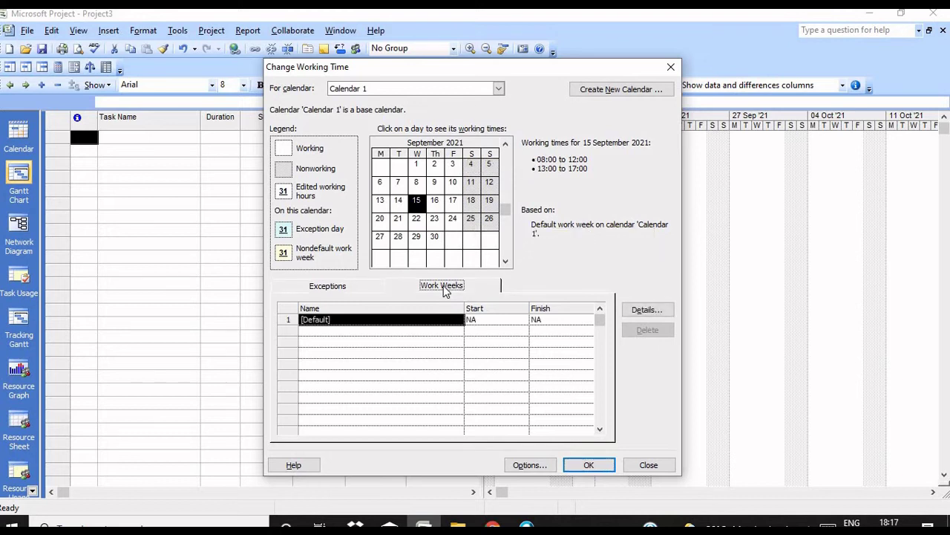
left_click(645, 310)
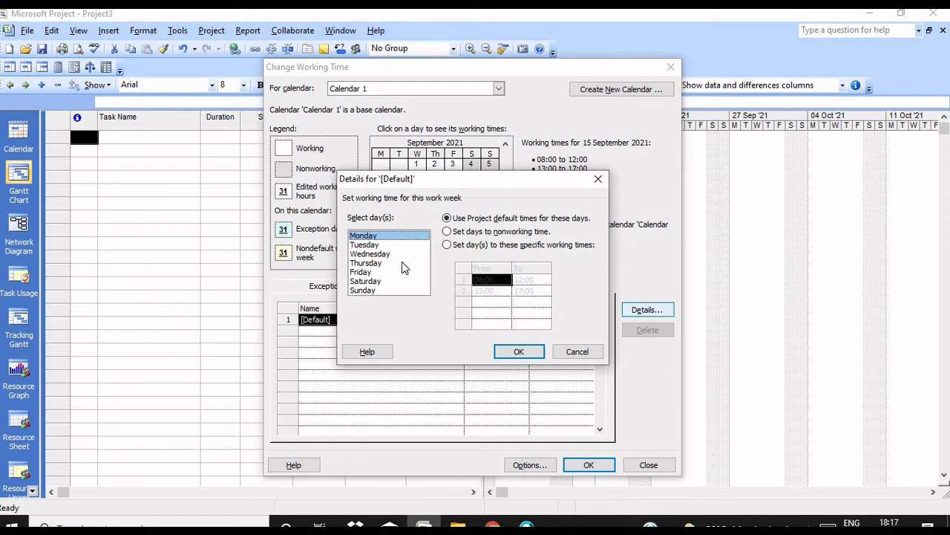
left_click_drag(372, 237, 380, 284)
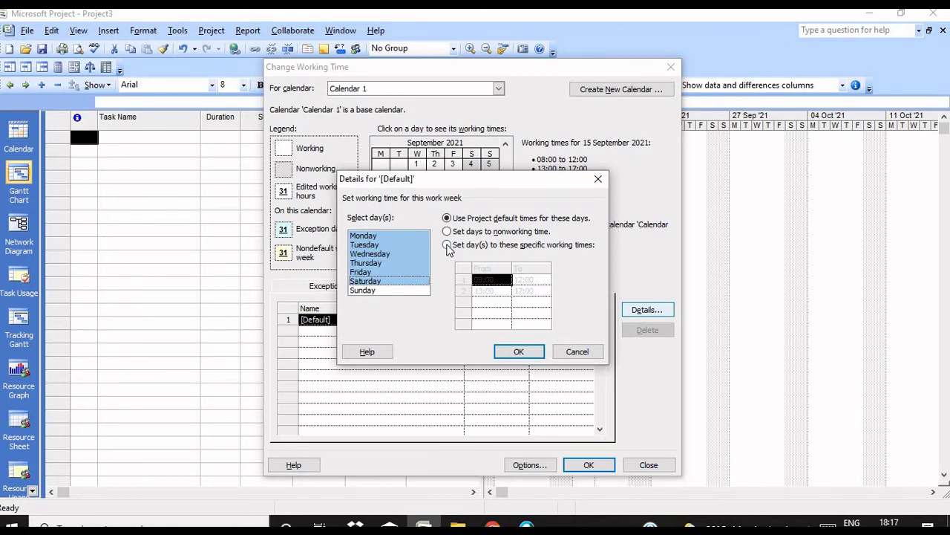
left_click(447, 245)
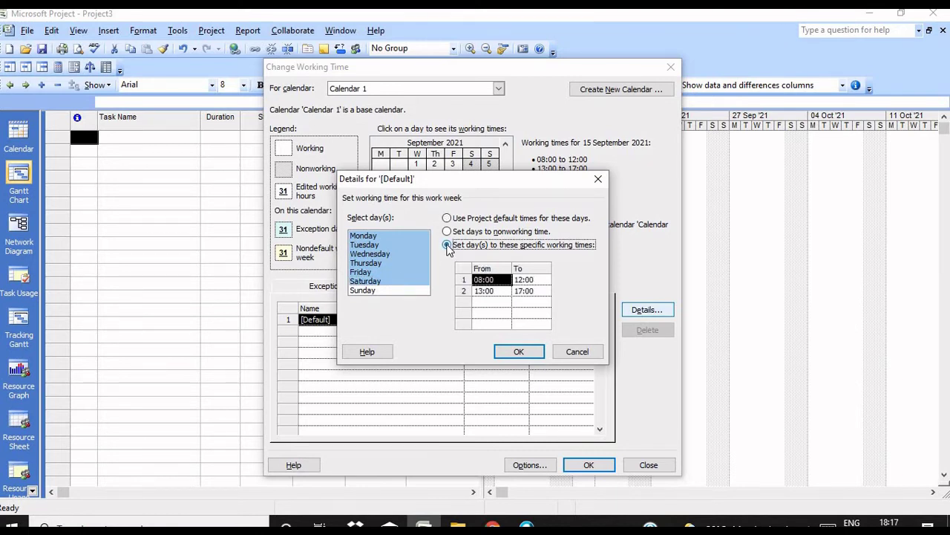
left_click(499, 280)
left_click(523, 280)
left_click(534, 291, "shift")
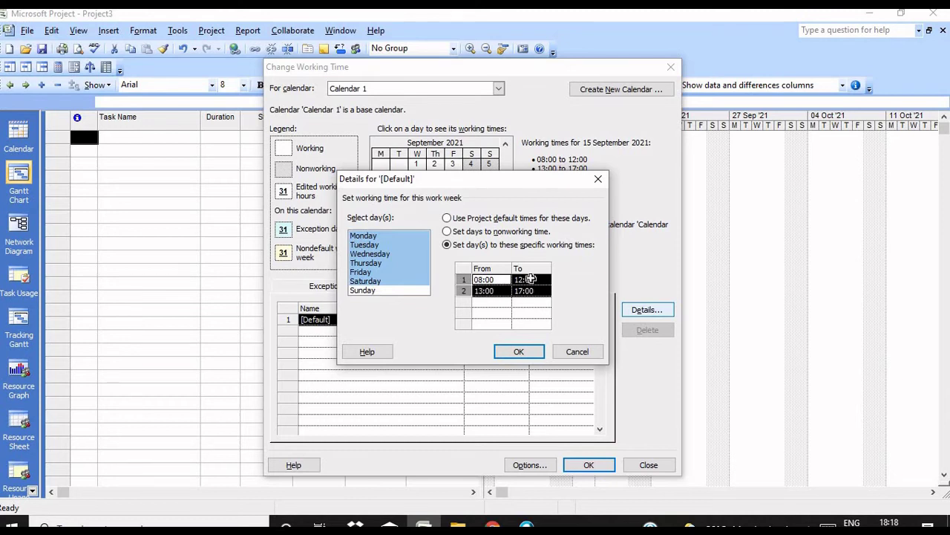
left_click(519, 352)
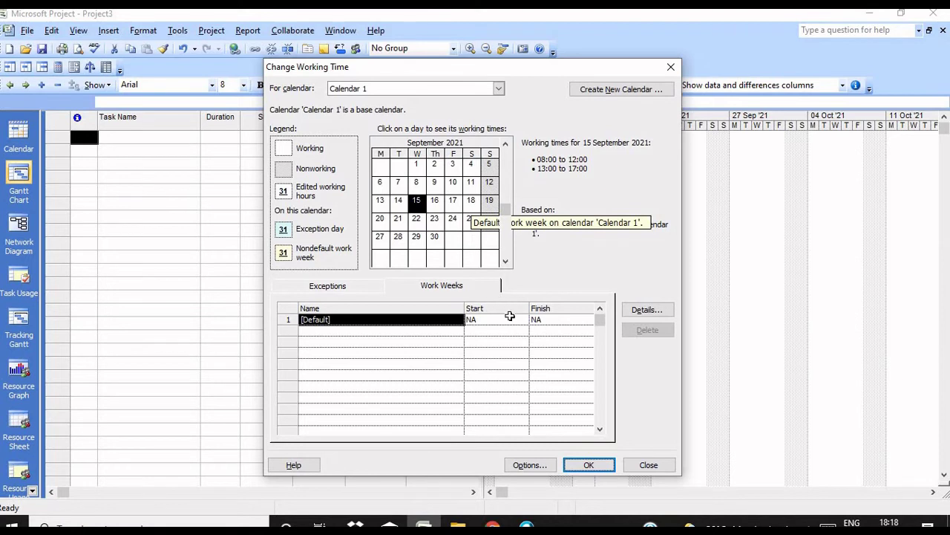
left_click(532, 465)
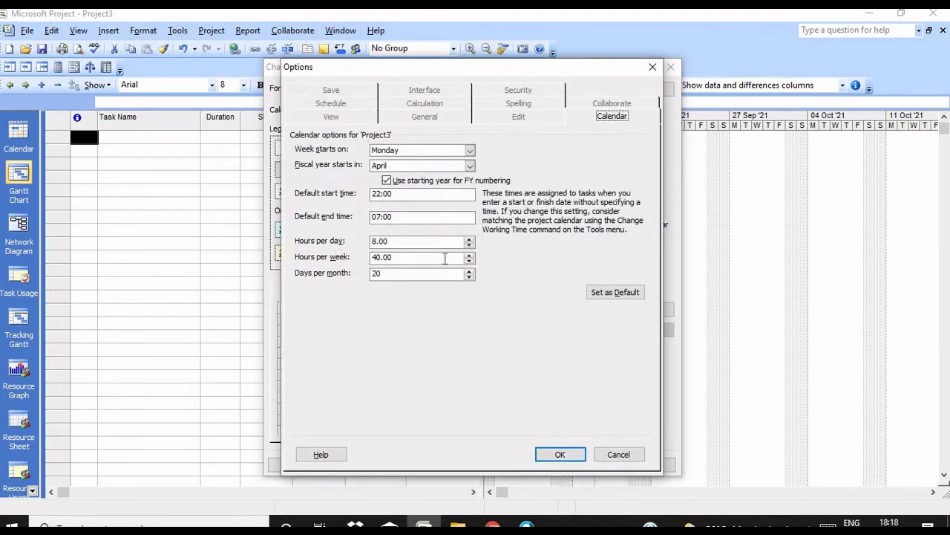
Set the default start time to 08:00 and default end time to 17:00.
left_click(379, 194)
left_click_drag(380, 195, 365, 199)
type("08")
left_click_drag(382, 217, 362, 223)
type("17")
Set 48 hours per week and 24 days per month as defaults, and close Change Working Time.
left_click(468, 257)
left_click(403, 274)
key("shift+Home")
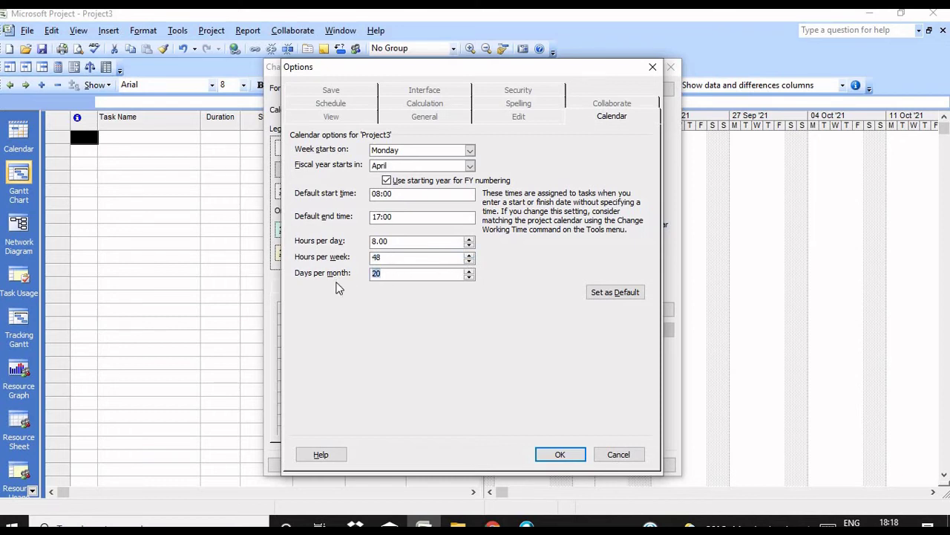
type("24")
left_click(616, 295)
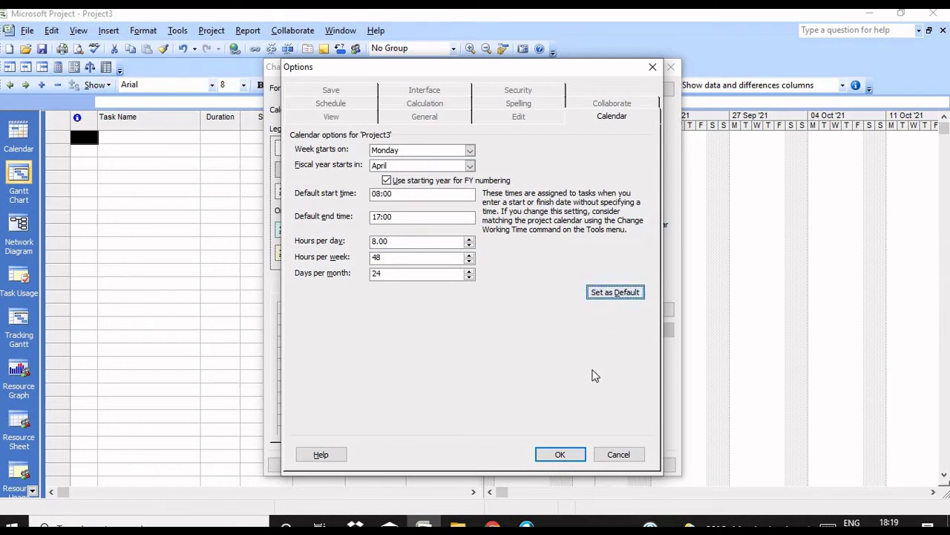
left_click(560, 455)
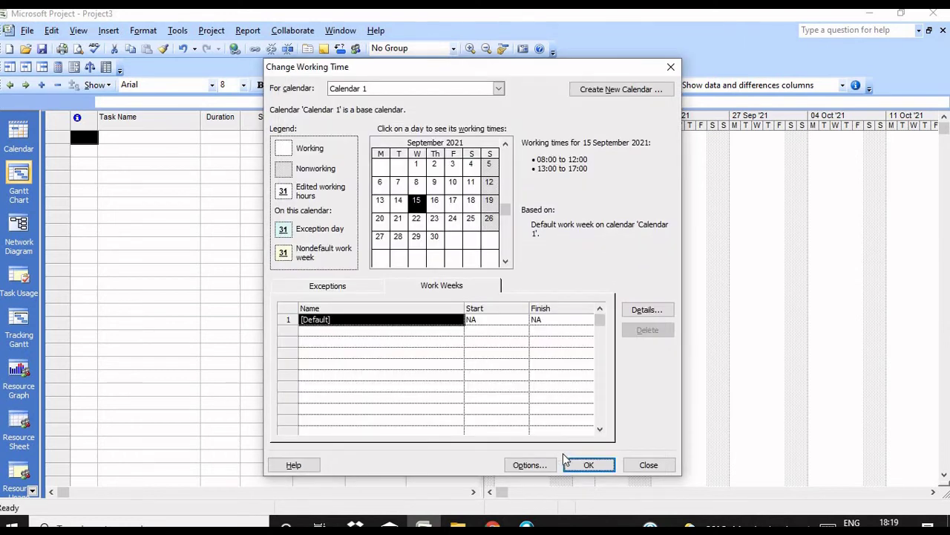
left_click(587, 465)
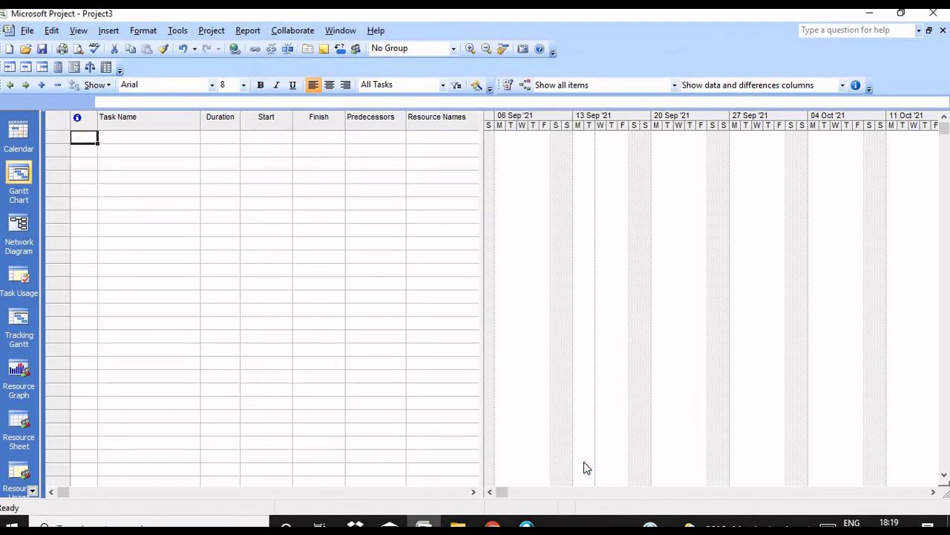
left_click(179, 33)
left_click(215, 129)
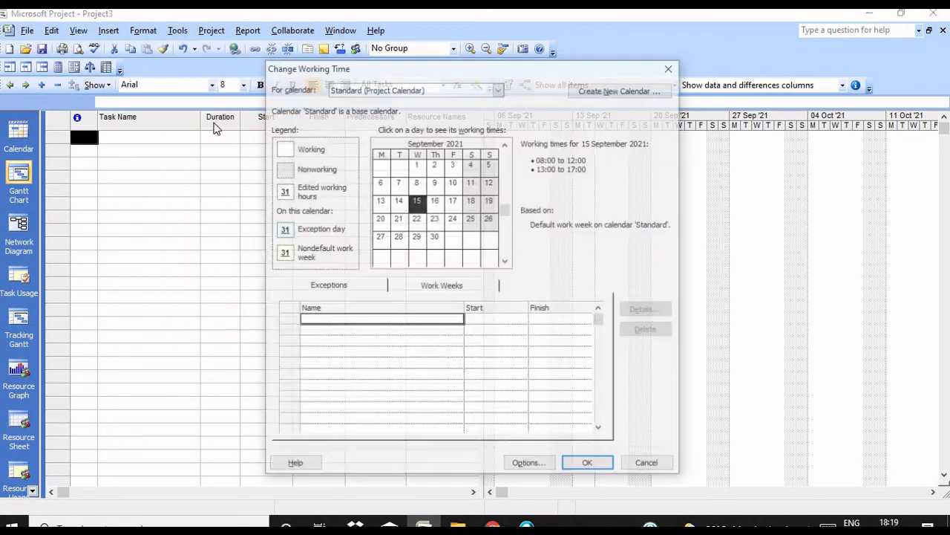
left_click(498, 89)
left_click(361, 132)
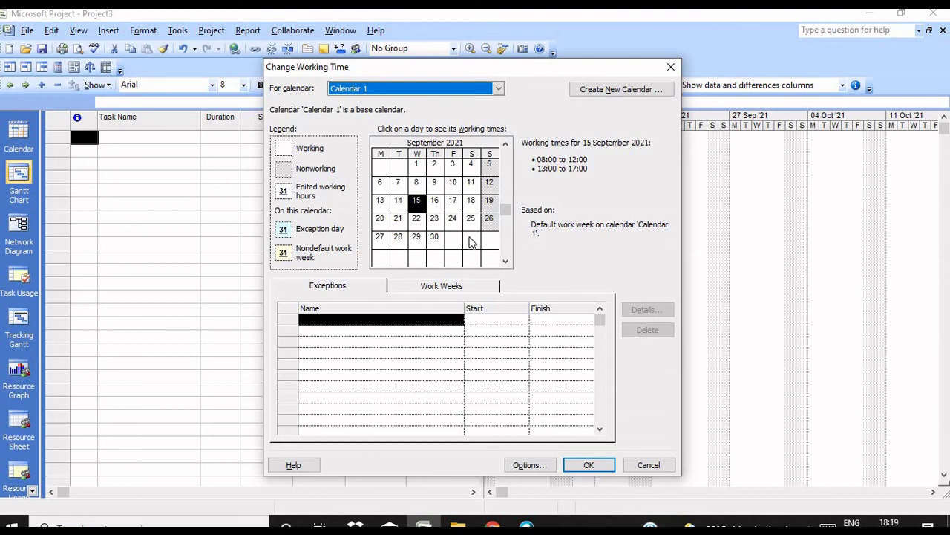
left_click(471, 183)
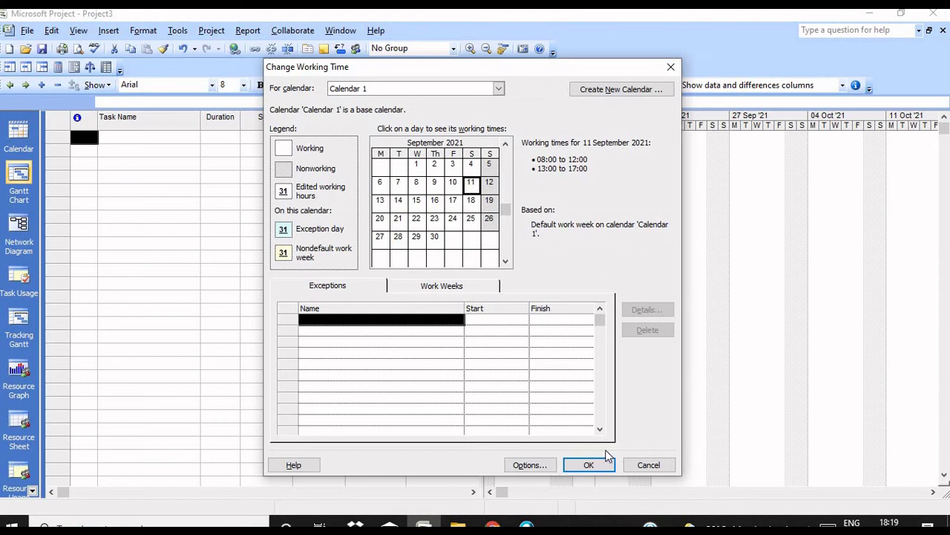
left_click(589, 465)
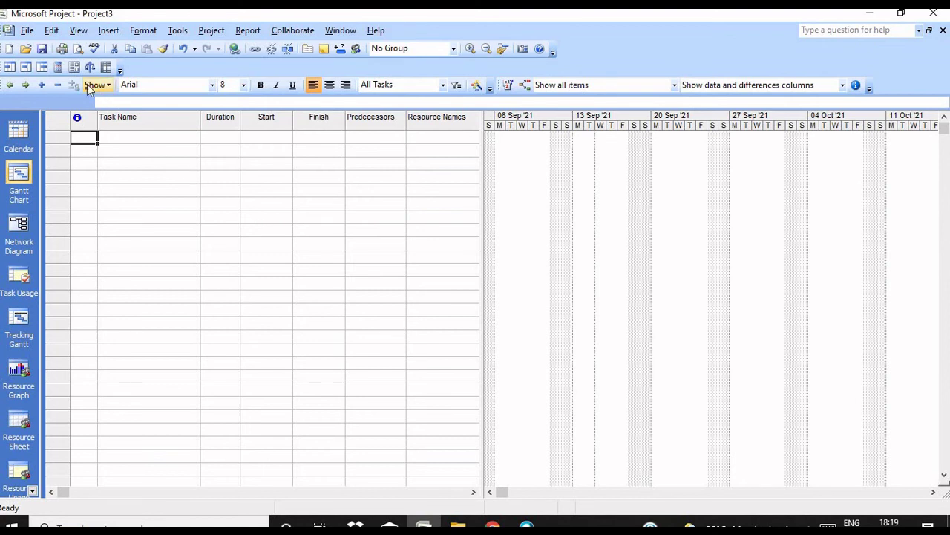
Close Project3 and agree to save its changes.
left_click(28, 31)
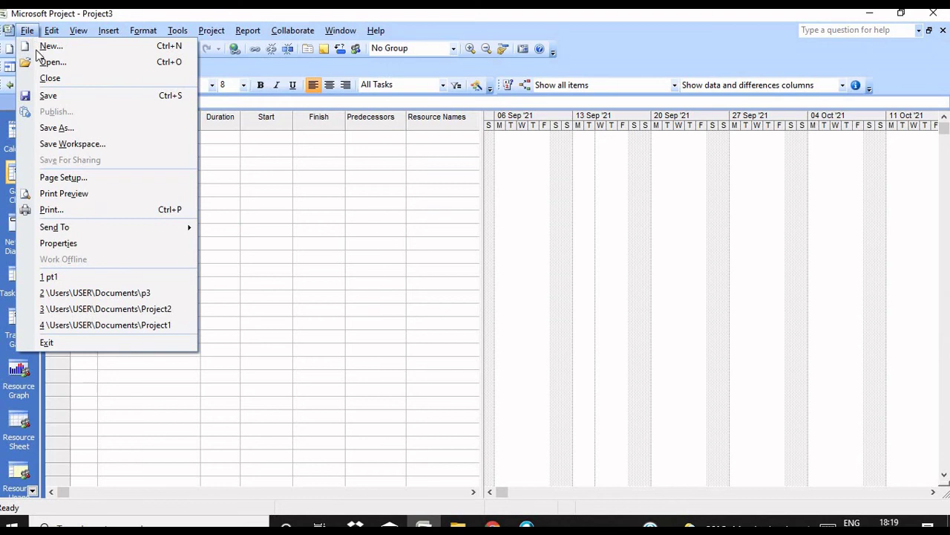
left_click(50, 79)
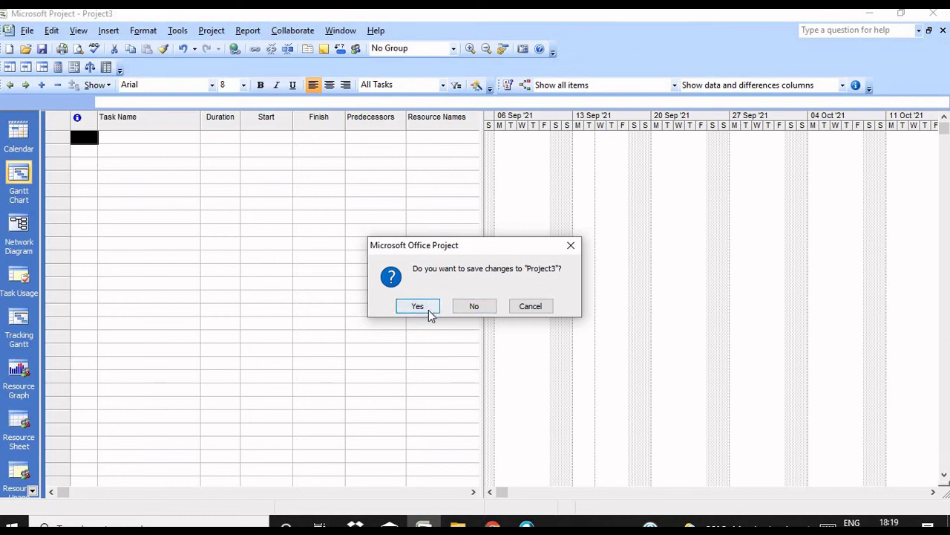
left_click(429, 309)
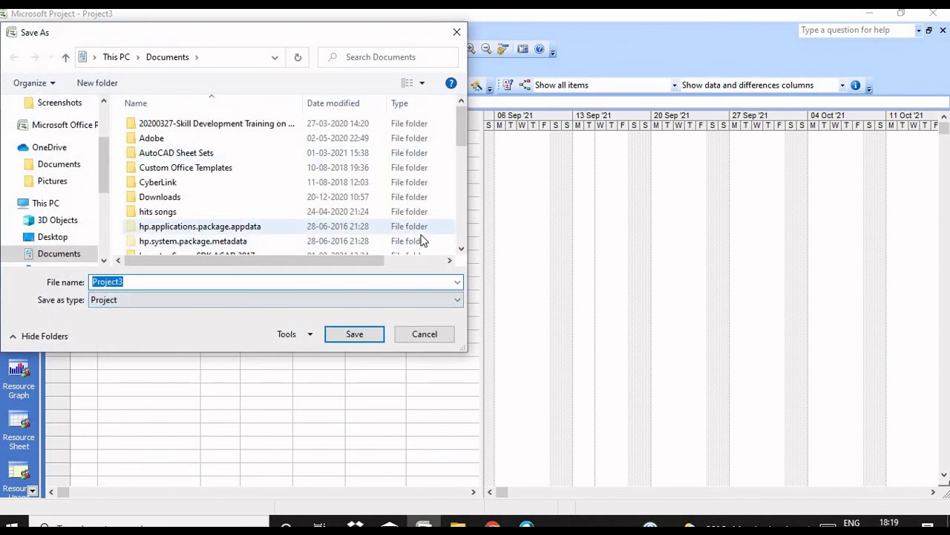
Save Project3 into the Documents\mspfiles folder.
scroll(459, 241, "down", 7)
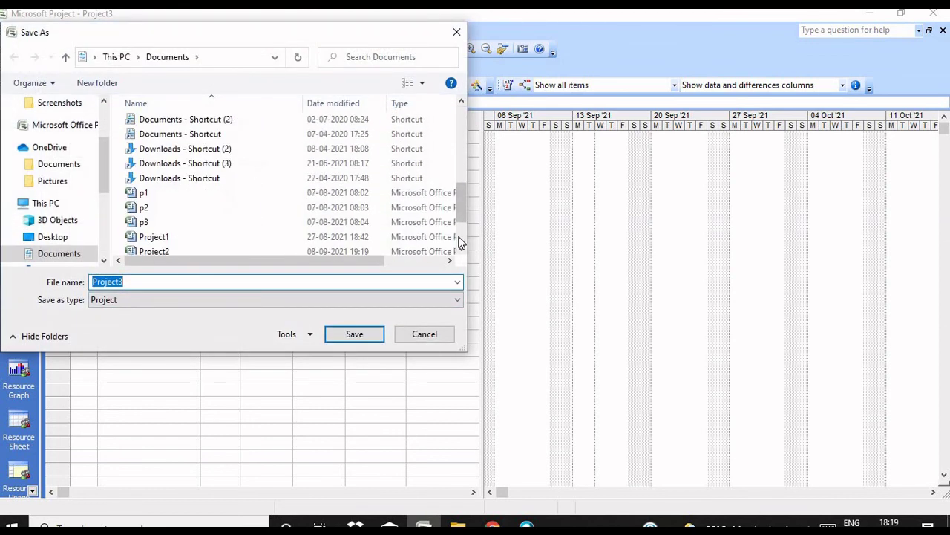
scroll(465, 247, "down", 2)
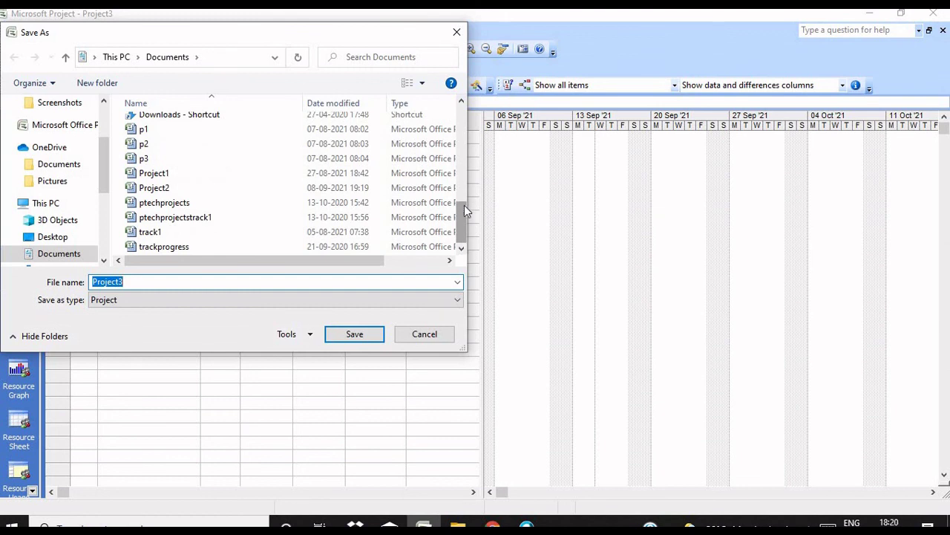
left_click_drag(464, 205, 451, 120)
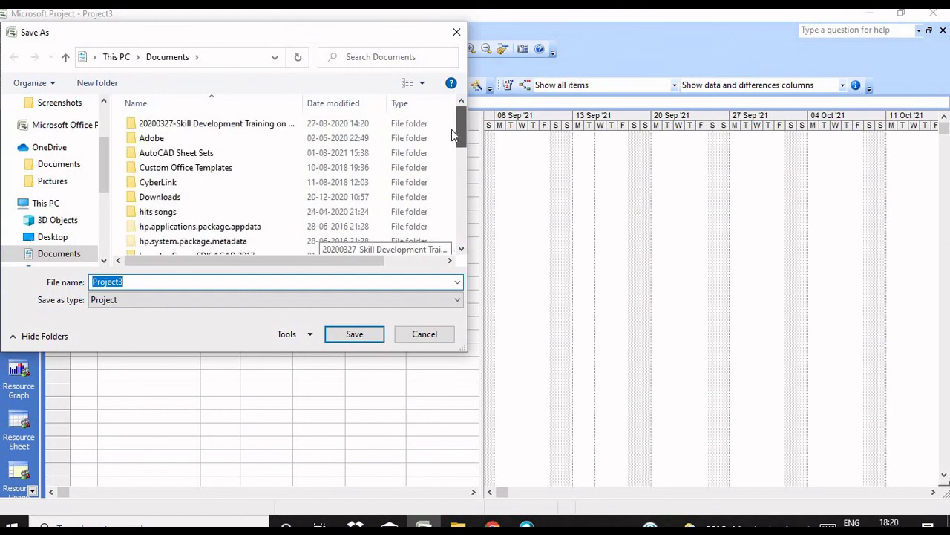
scroll(457, 148, "down", 1)
scroll(464, 251, "down", 4)
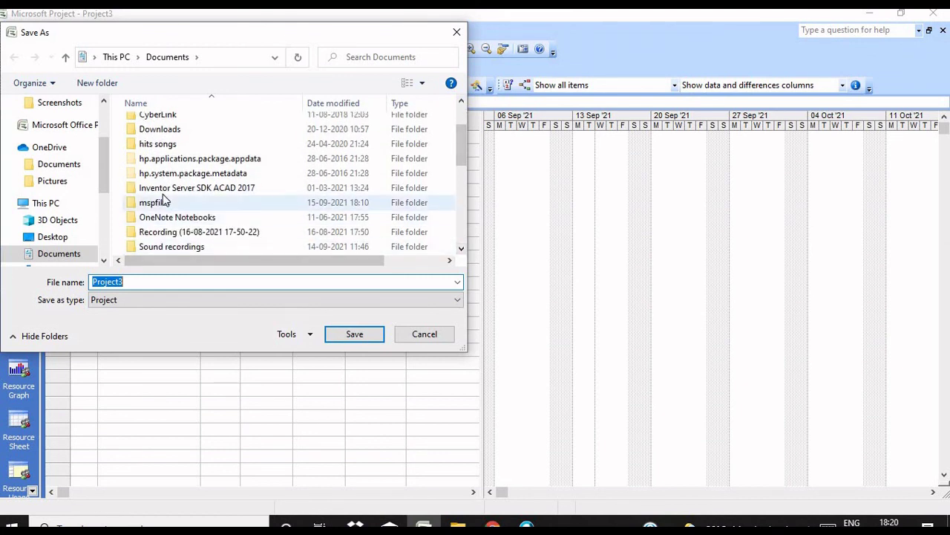
left_click(162, 203)
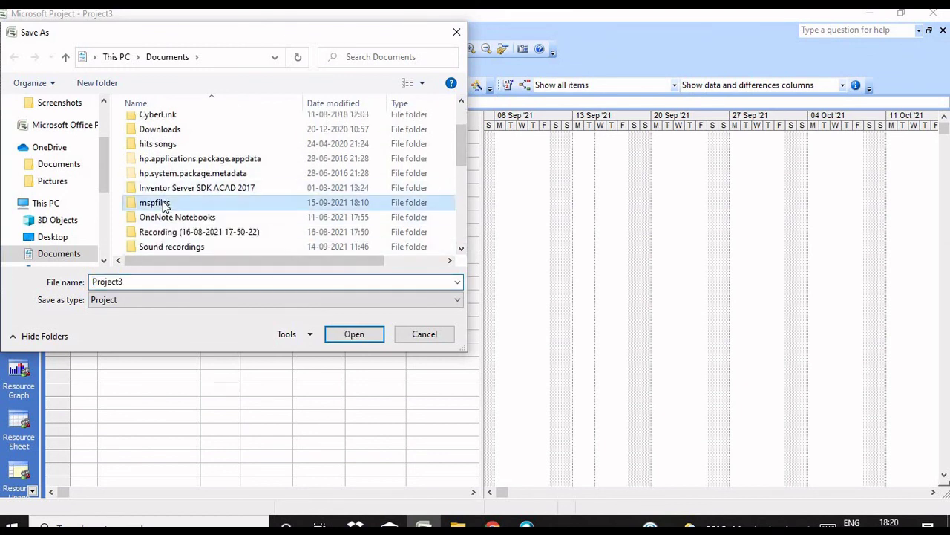
left_click(349, 334)
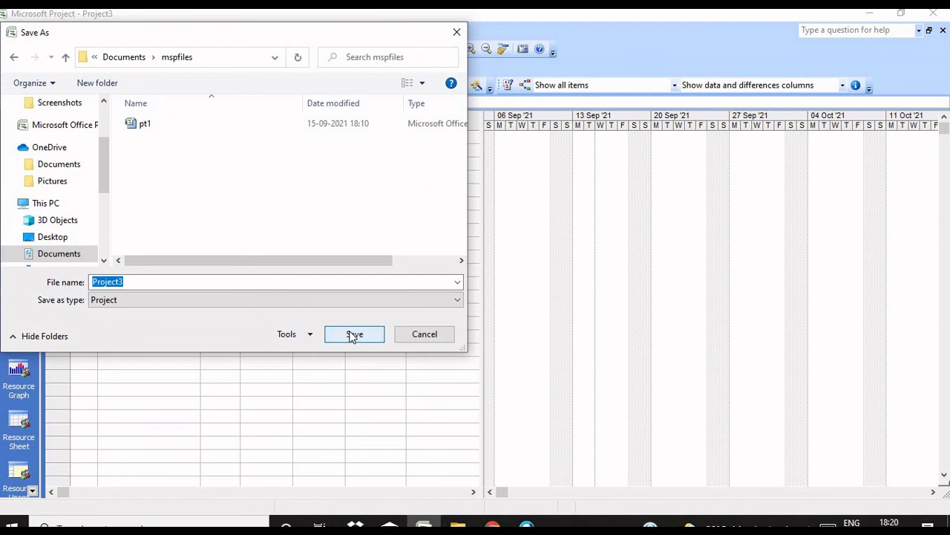
left_click(353, 334)
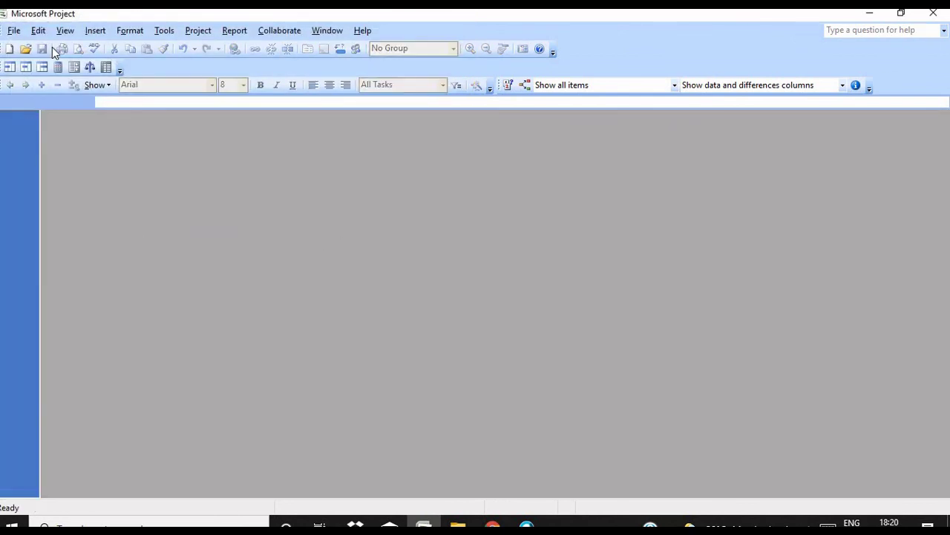